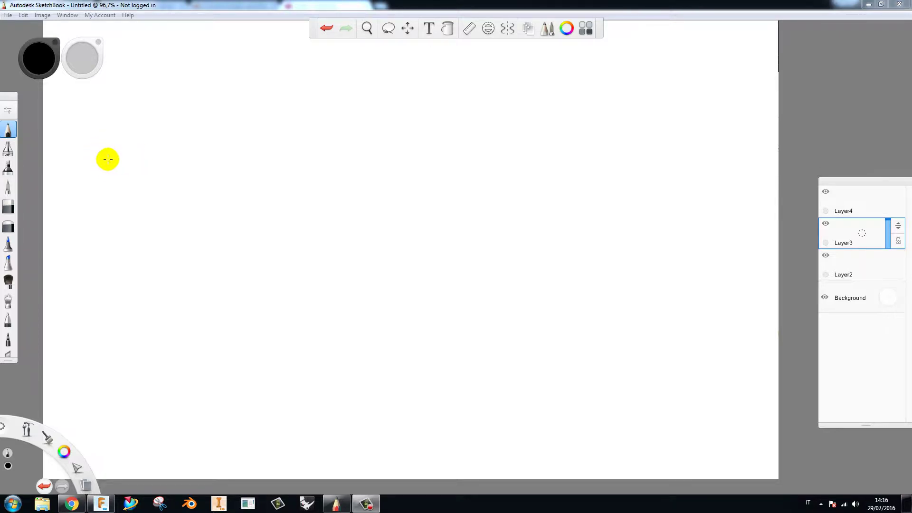
Draw the black stepped workpiece profile, a dashed centre line and an end ellipse, then switch to red.
mouse_move(74, 179)
mouse_down()
mouse_move(225, 177)
mouse_move(277, 128)
mouse_move(601, 127)
mouse_up()
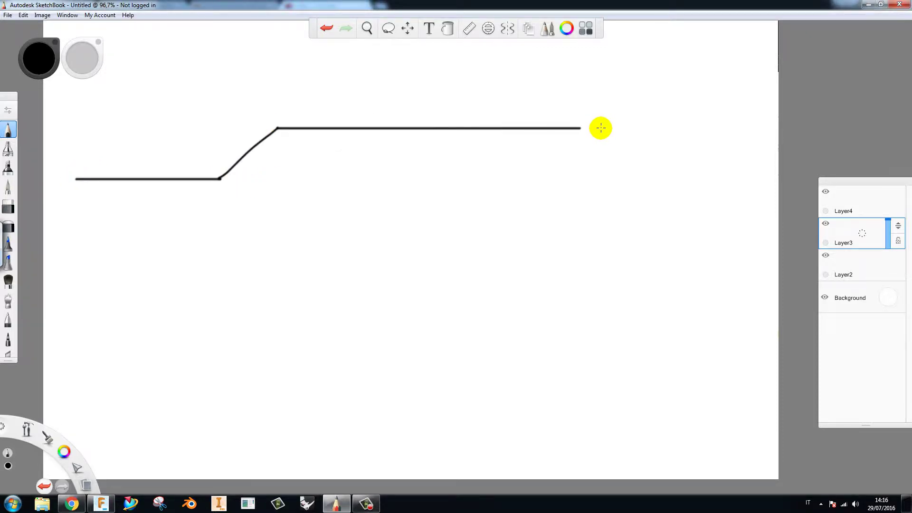
drag(70, 97, 120, 96)
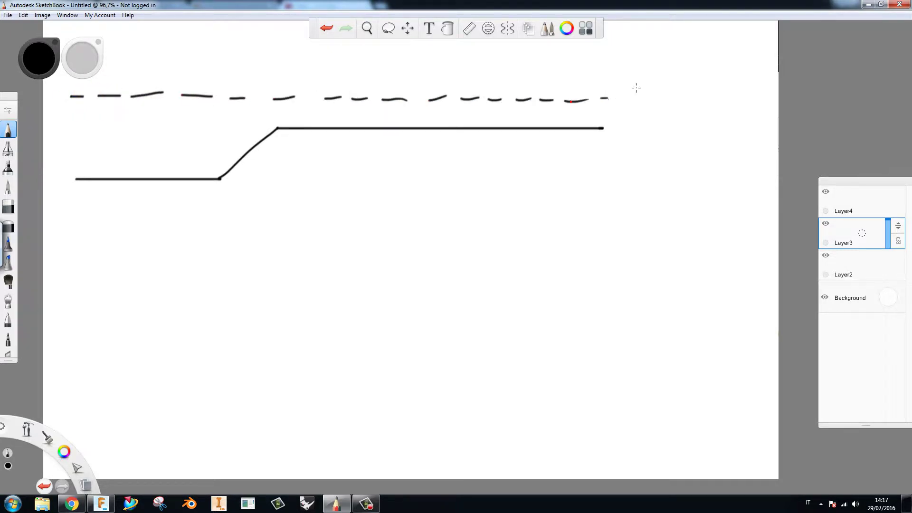
drag(614, 83, 612, 86)
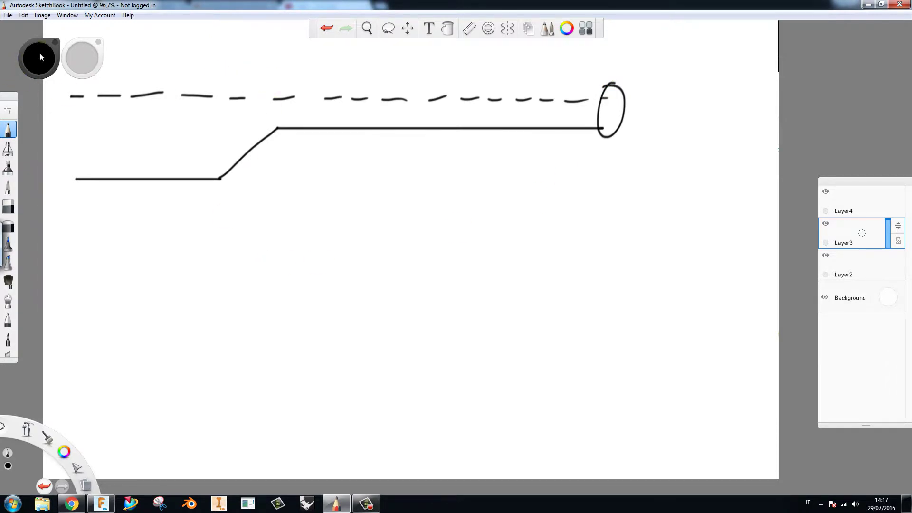
drag(39, 57, 40, 36)
Draw the red cutting tool outline at the profile's corner.
drag(273, 133, 186, 220)
drag(331, 210, 324, 347)
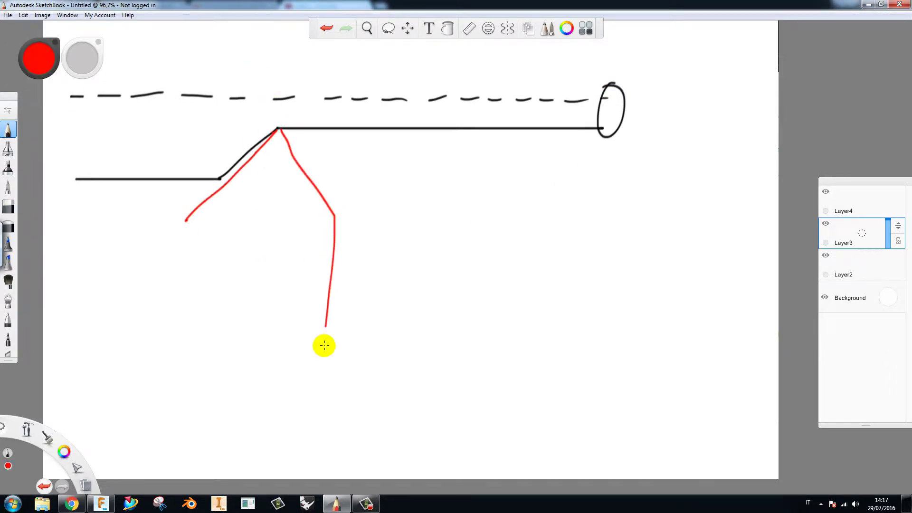
drag(189, 222, 196, 337)
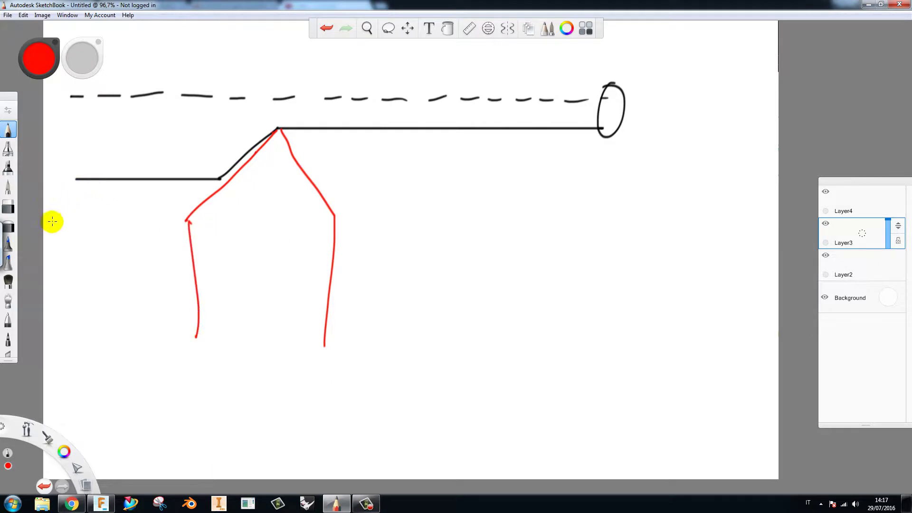
Draw a hatched red square at the bar's left end with an arrow and GRIFFE label.
mouse_move(51, 234)
mouse_down()
mouse_move(83, 183)
mouse_move(45, 212)
mouse_move(66, 238)
mouse_up()
drag(50, 193, 81, 201)
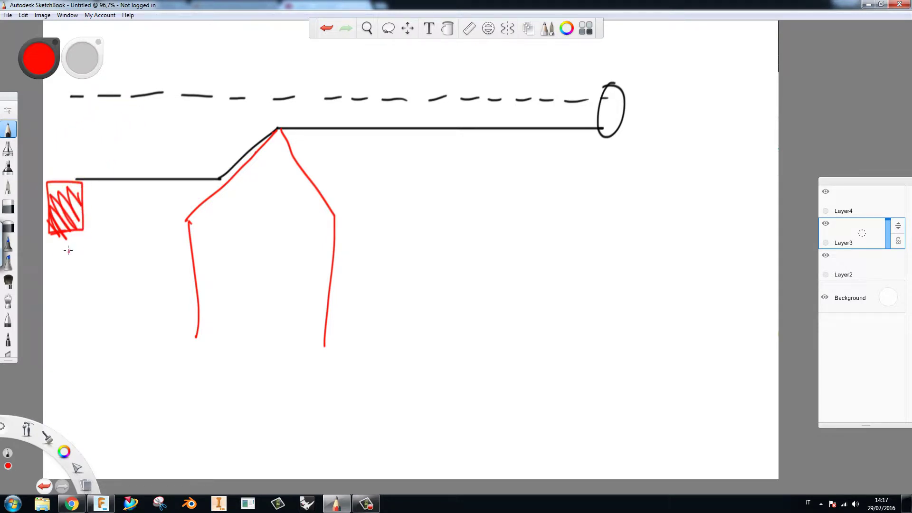
drag(63, 260, 78, 255)
drag(69, 291, 82, 299)
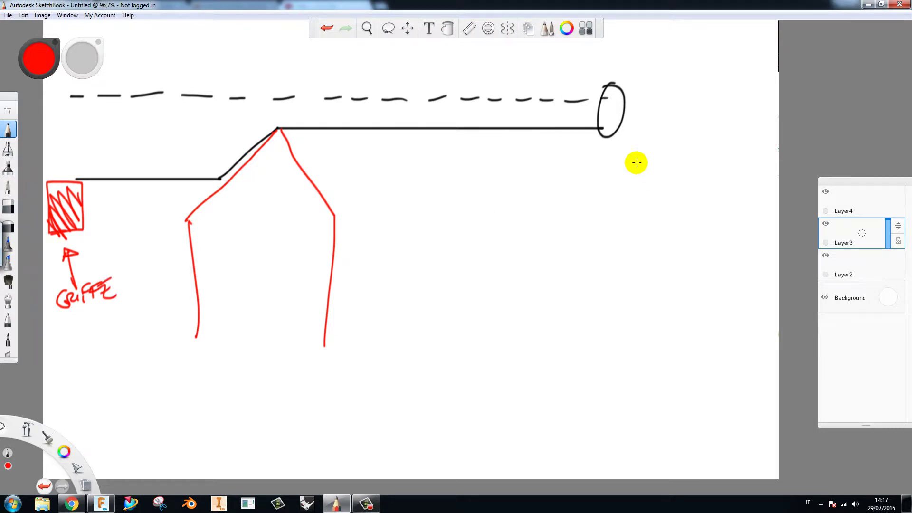
Sketch three red chuck jaw rectangles with inward arrows, right of the bar.
drag(636, 150, 635, 209)
drag(669, 150, 636, 211)
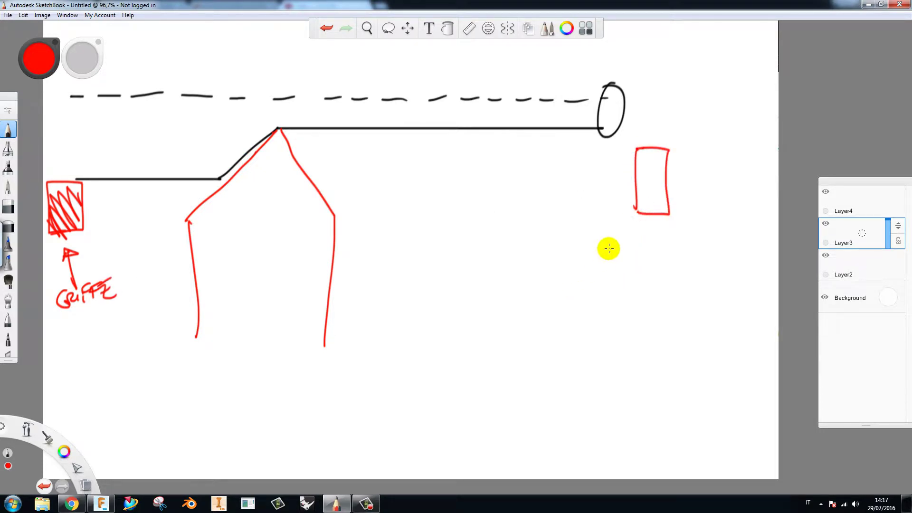
mouse_move(609, 243)
mouse_down()
mouse_move(559, 288)
mouse_move(631, 264)
mouse_move(609, 244)
mouse_up()
mouse_move(685, 246)
mouse_down()
mouse_move(658, 265)
mouse_move(725, 324)
mouse_move(736, 289)
mouse_move(715, 311)
mouse_up()
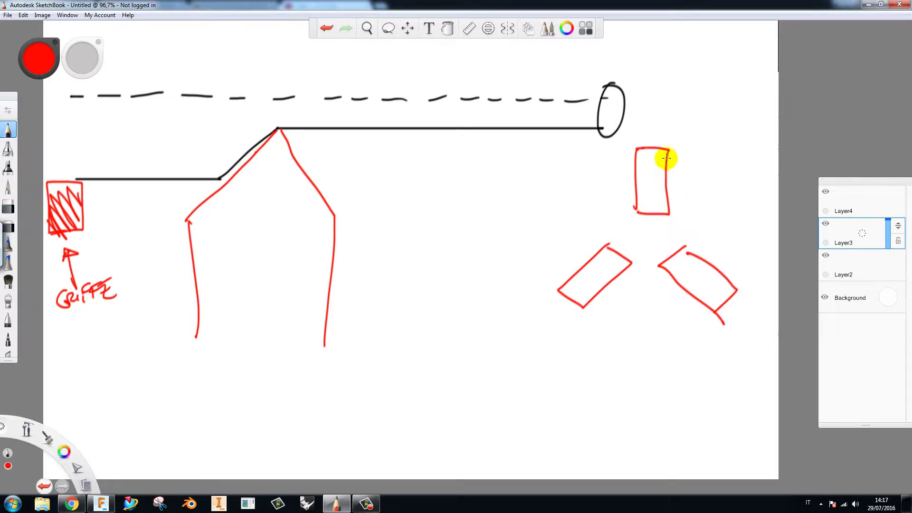
drag(651, 159, 647, 193)
mouse_move(584, 285)
mouse_down()
mouse_move(608, 260)
mouse_move(605, 270)
mouse_up()
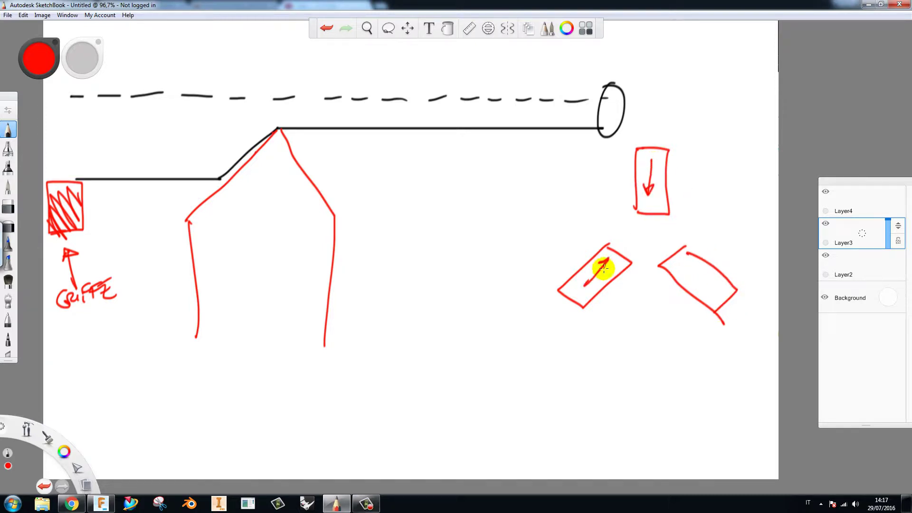
mouse_move(687, 266)
mouse_down()
mouse_move(716, 289)
mouse_move(689, 273)
mouse_up()
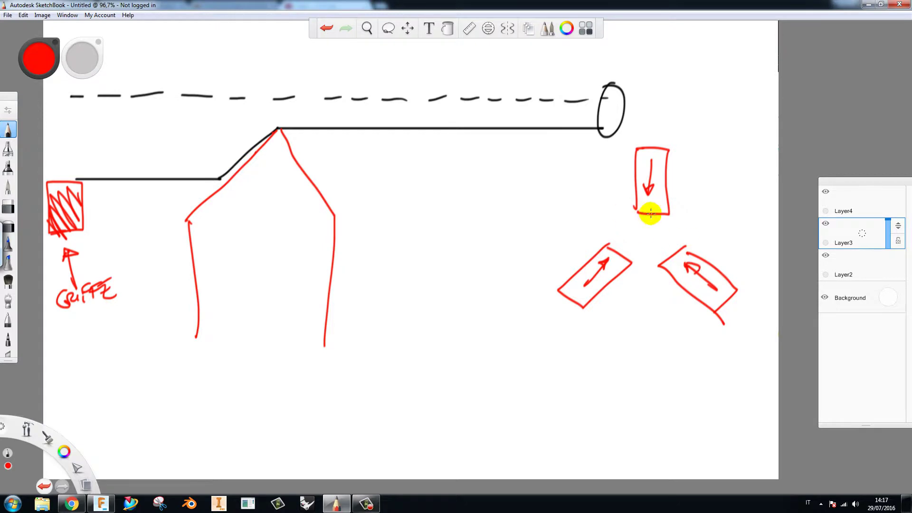
Add a hatched central hub and three curved rotation arrows around the chuck.
mouse_move(647, 212)
mouse_down()
mouse_move(626, 254)
mouse_move(682, 240)
mouse_up()
mouse_move(693, 141)
mouse_down()
mouse_move(737, 224)
mouse_move(726, 245)
mouse_move(745, 232)
mouse_move(727, 224)
mouse_move(734, 234)
mouse_up()
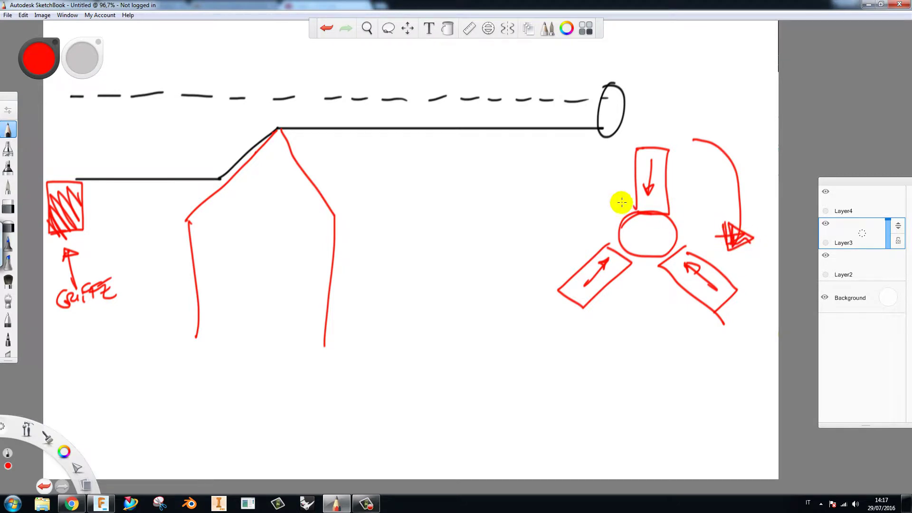
mouse_move(570, 236)
mouse_down()
mouse_move(572, 173)
mouse_move(597, 151)
mouse_move(594, 162)
mouse_up()
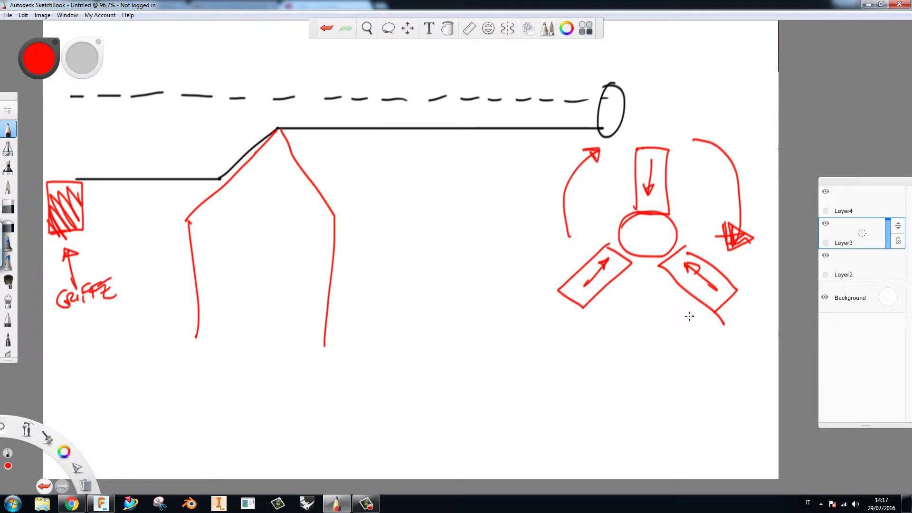
drag(692, 315, 625, 320)
mouse_move(621, 227)
mouse_down()
mouse_move(635, 204)
mouse_move(623, 240)
mouse_move(668, 231)
mouse_up()
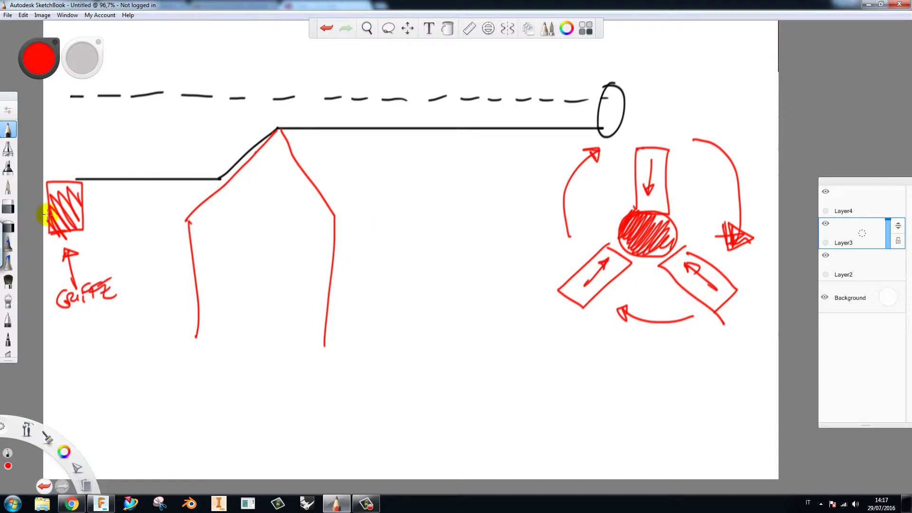
Erase the three-jaw chuck and its rotation arrows, undoing one slip, then return to the pencil.
click(8, 206)
drag(649, 189, 640, 177)
key(ctrl+z)
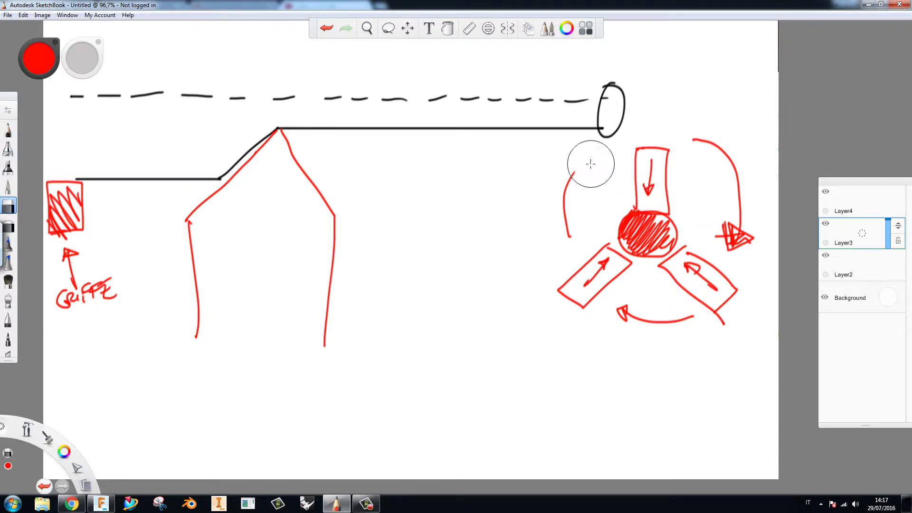
drag(593, 156, 595, 168)
mouse_move(566, 221)
mouse_down()
mouse_move(601, 312)
mouse_move(699, 266)
mouse_move(725, 272)
mouse_move(714, 157)
mouse_move(637, 183)
mouse_move(660, 234)
mouse_up()
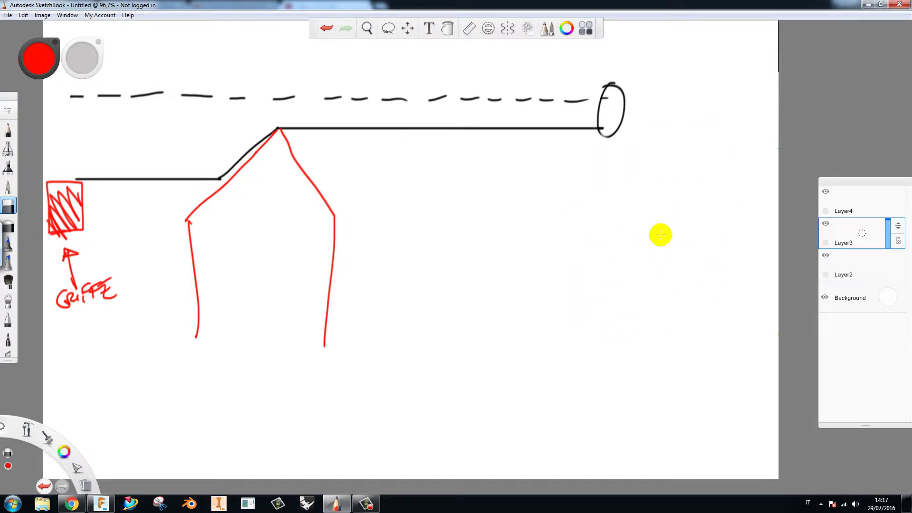
click(8, 129)
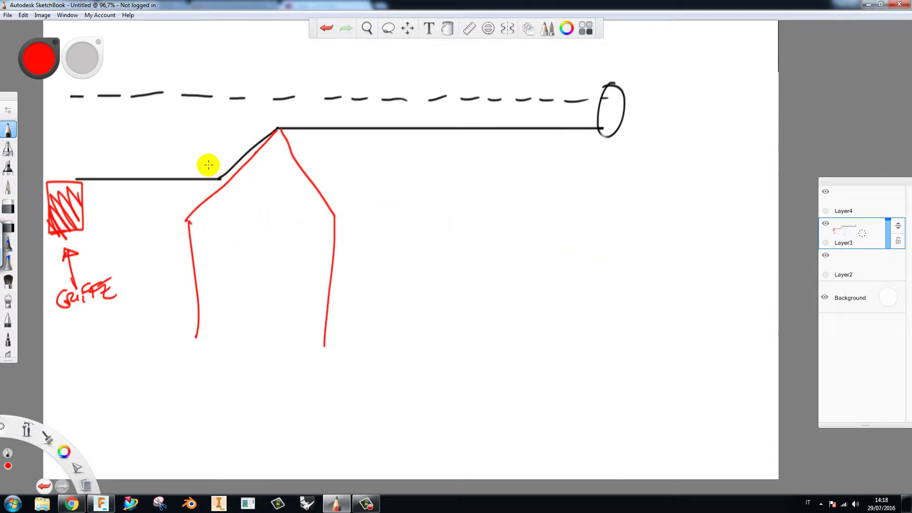
Draw an upward Fc force arrow at the tool and undo a stray stroke.
drag(227, 119, 223, 178)
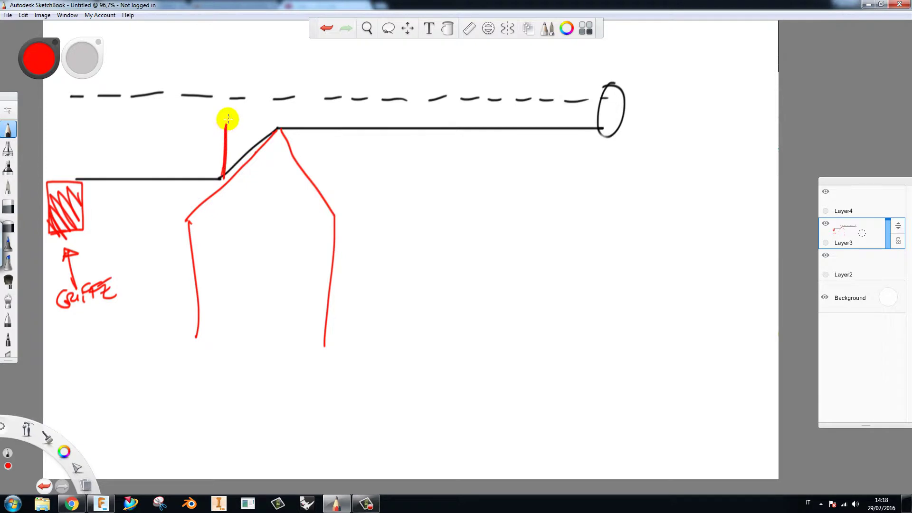
mouse_move(220, 138)
mouse_down()
mouse_move(230, 135)
mouse_move(199, 139)
mouse_up()
drag(189, 143, 190, 168)
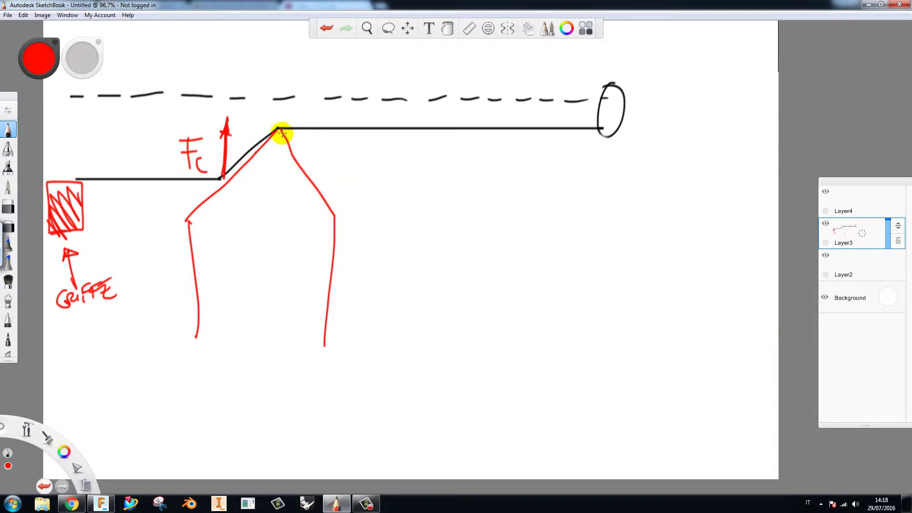
drag(280, 124, 274, 97)
key(ctrl+z)
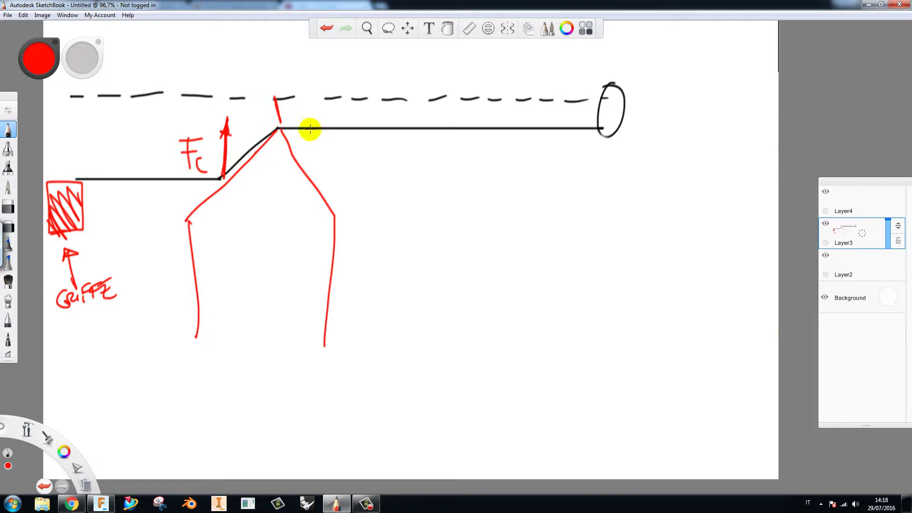
Draw a large red circle with a tool outline touching its right edge.
mouse_move(469, 249)
mouse_down()
mouse_move(485, 193)
mouse_move(603, 247)
mouse_move(456, 271)
mouse_move(448, 252)
mouse_up()
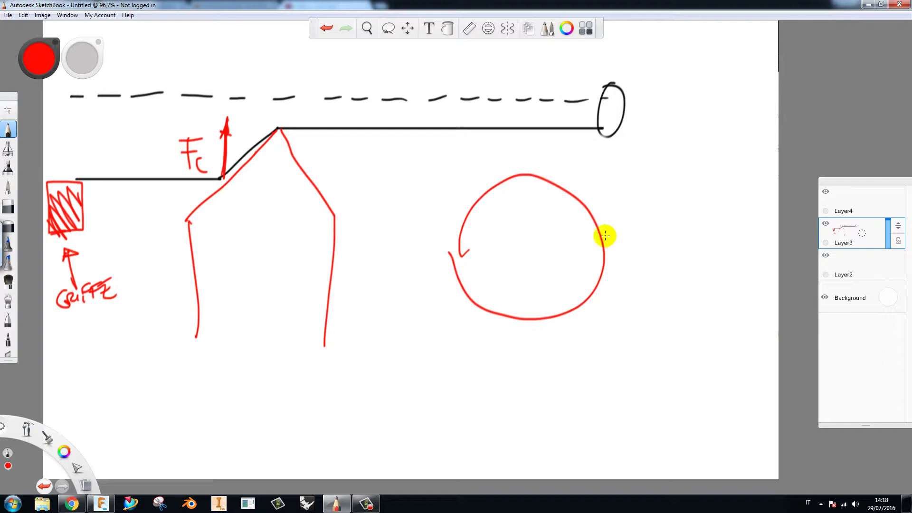
drag(605, 236, 597, 195)
key(ctrl+z)
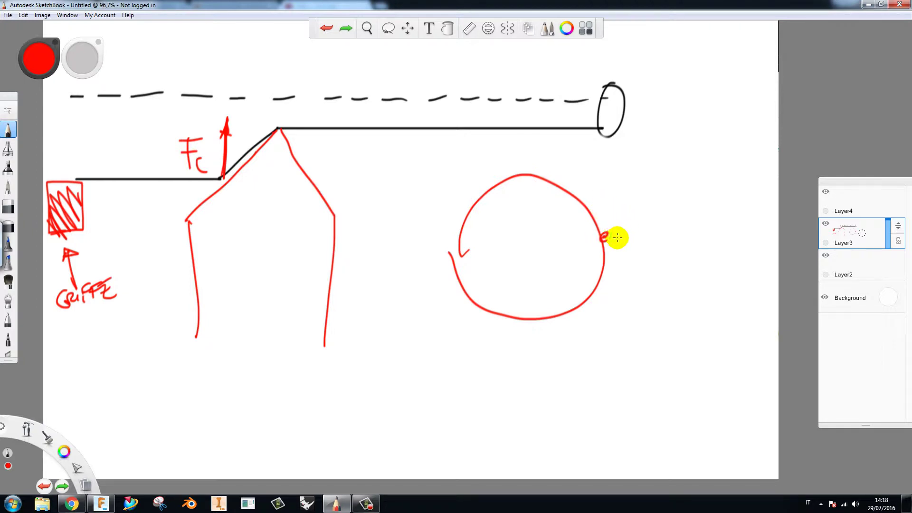
mouse_move(603, 236)
mouse_down()
mouse_move(661, 228)
mouse_move(610, 242)
mouse_up()
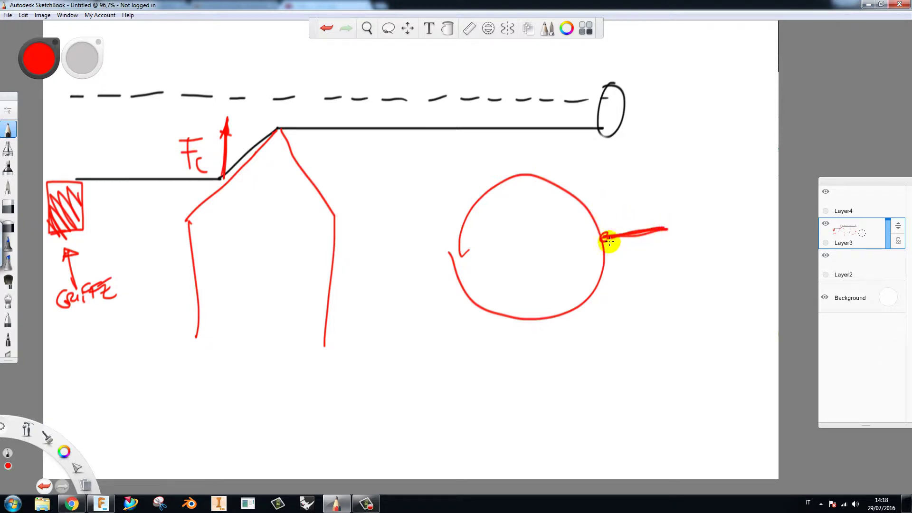
drag(629, 278, 685, 271)
drag(670, 228, 685, 275)
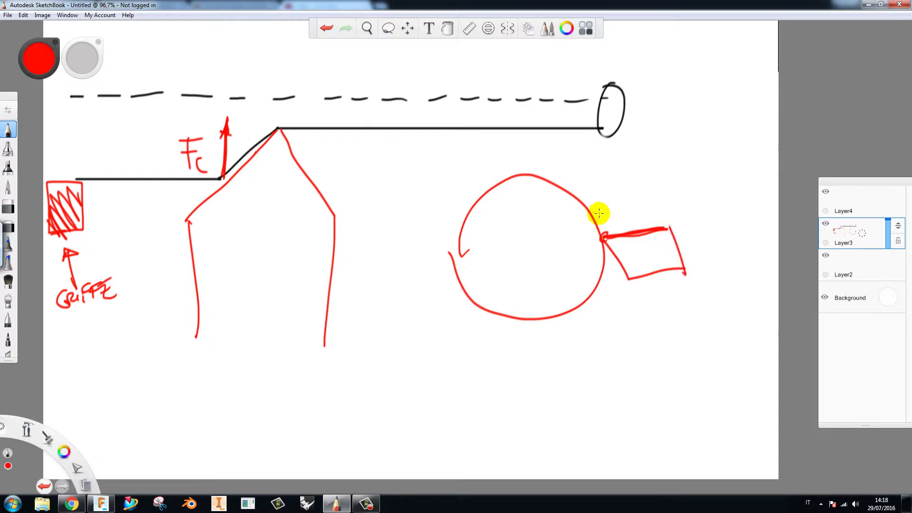
drag(592, 174, 595, 188)
Add an Fc arrow from the contact point and a centre-to-contact radius labelled r1.
mouse_move(604, 236)
mouse_down()
mouse_move(592, 173)
mouse_move(621, 207)
mouse_up()
drag(609, 190, 627, 178)
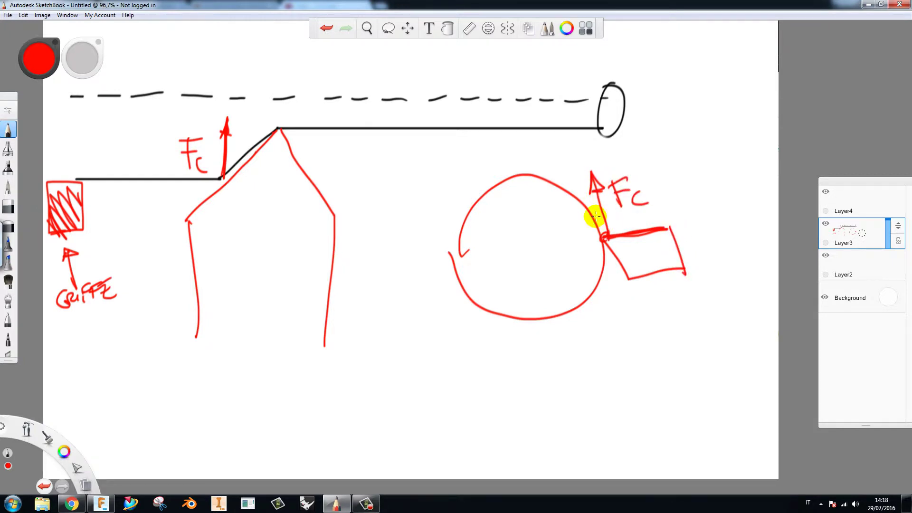
click(530, 248)
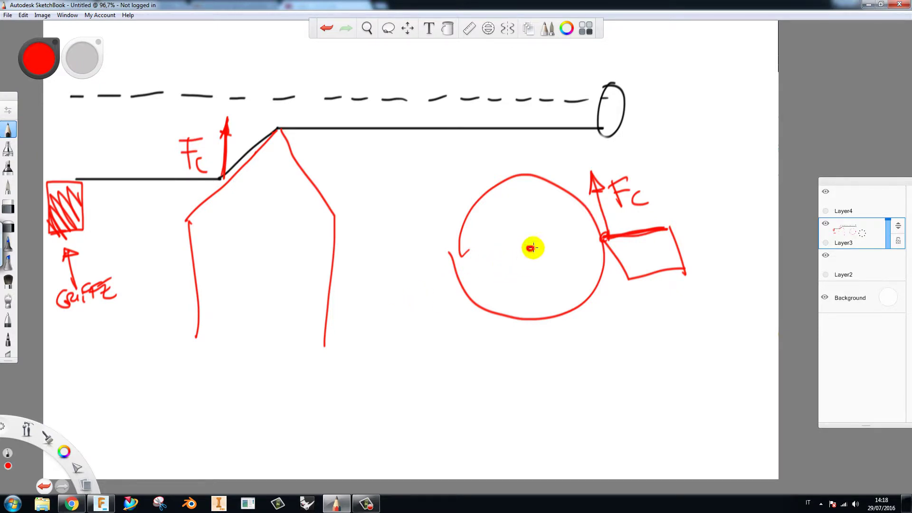
drag(530, 248, 604, 240)
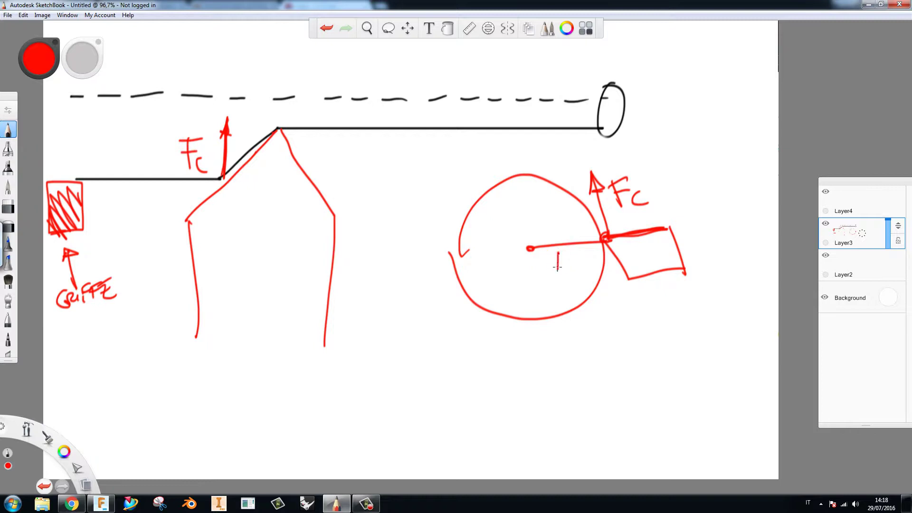
drag(557, 257, 562, 273)
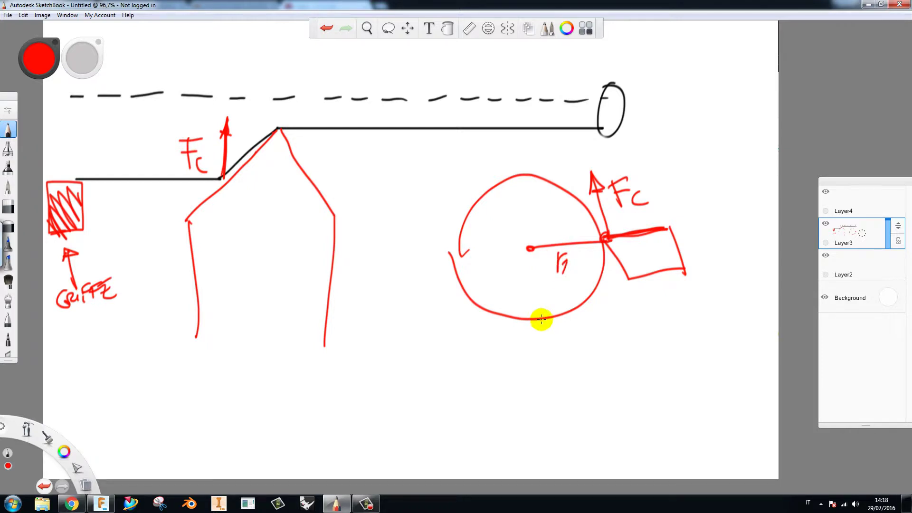
click(322, 105)
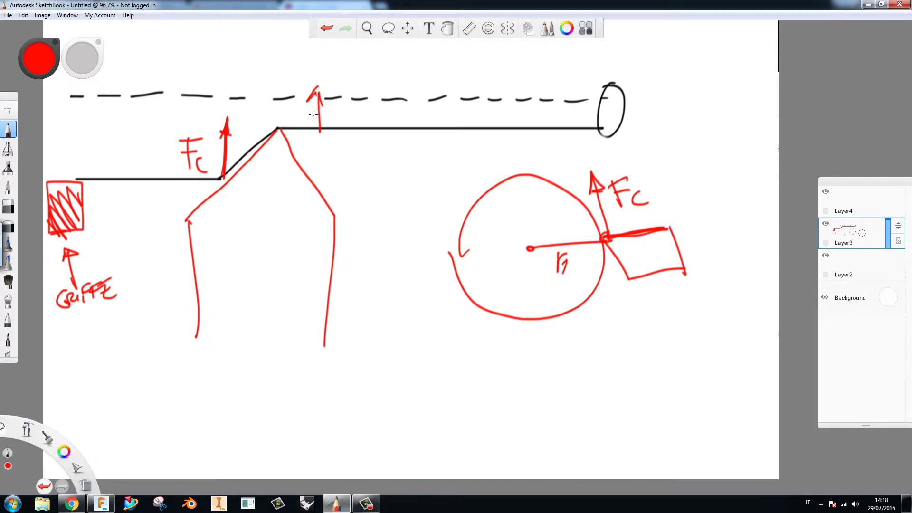
Label the axis-to-tip distance r1 and write MR > MC in red at lower left.
mouse_move(357, 105)
mouse_down()
mouse_move(354, 116)
mouse_move(326, 98)
mouse_up()
drag(656, 198, 660, 153)
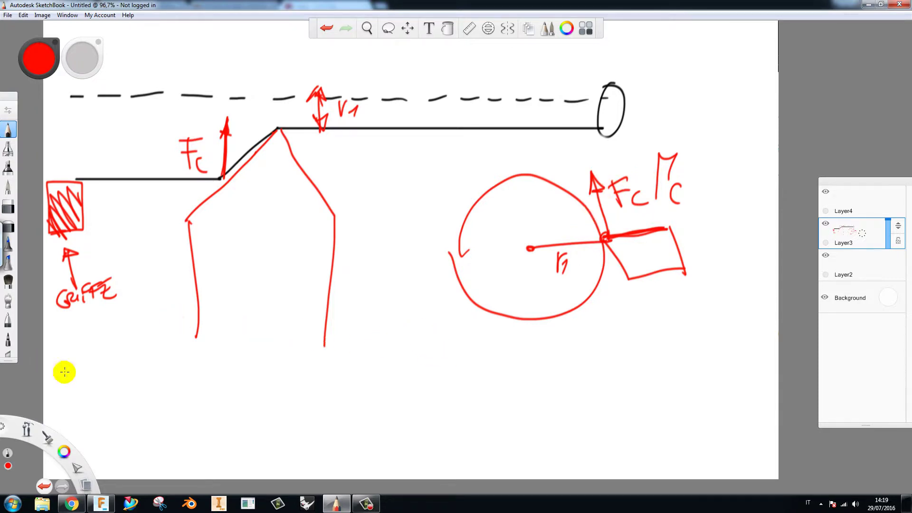
mouse_move(83, 402)
mouse_down()
mouse_move(98, 354)
mouse_move(109, 401)
mouse_move(222, 394)
mouse_up()
click(220, 441)
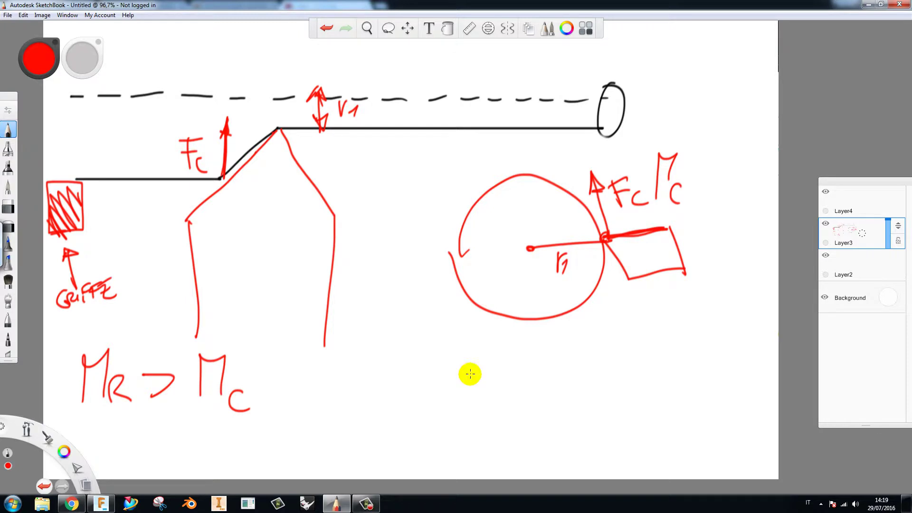
Write the formula Mc = Fc · RF below the circle.
click(374, 368)
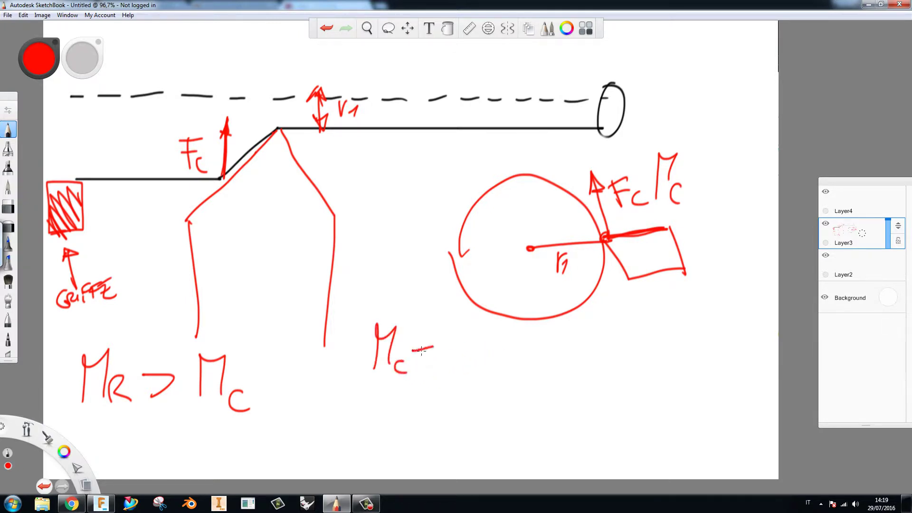
drag(457, 360, 459, 323)
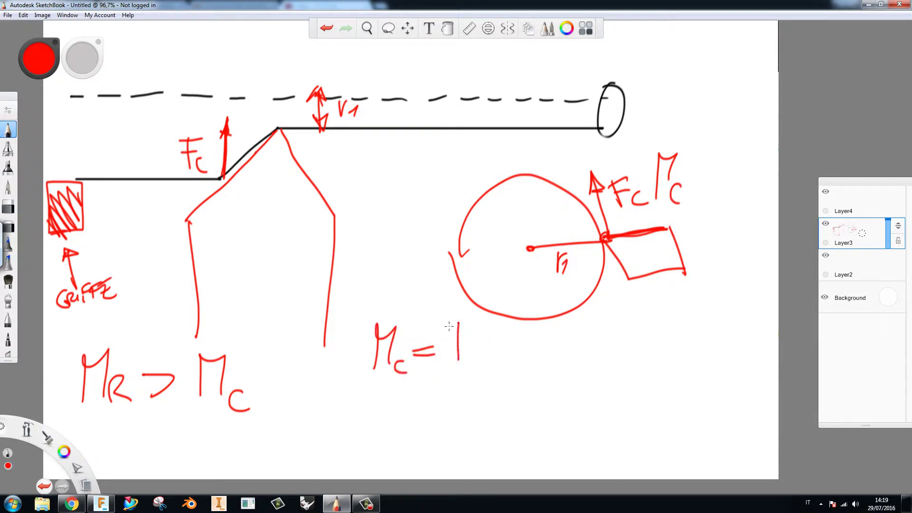
click(514, 341)
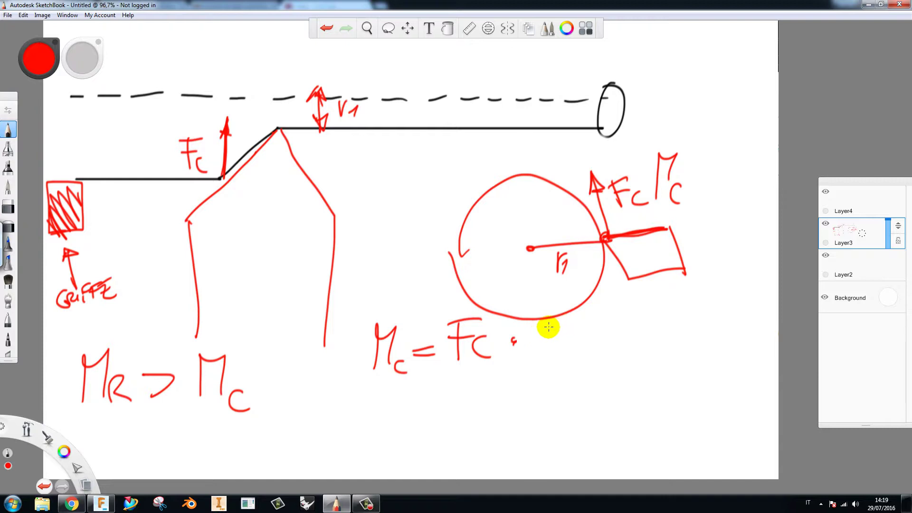
mouse_move(532, 332)
mouse_down()
mouse_move(532, 350)
mouse_move(555, 357)
mouse_up()
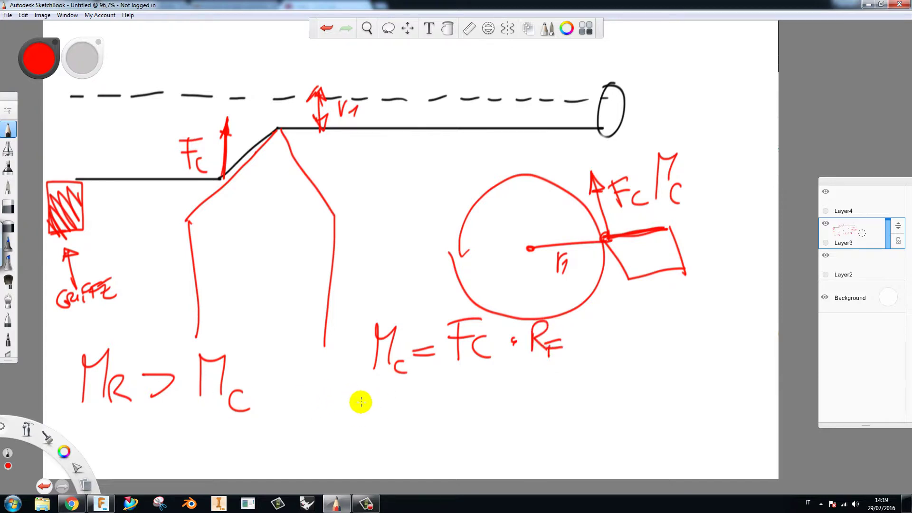
Erase the circle-and-tool end view and go back to the pencil.
click(8, 206)
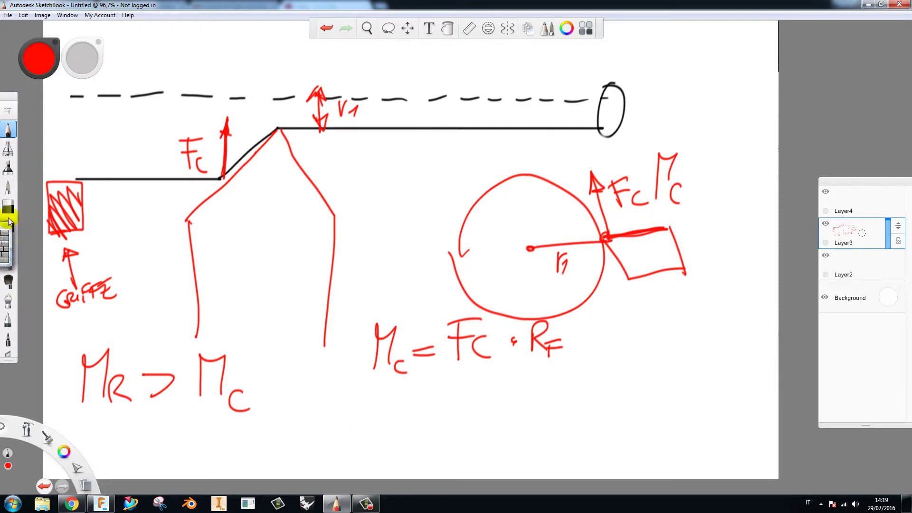
mouse_move(545, 202)
mouse_down()
mouse_move(574, 295)
mouse_move(607, 228)
mouse_move(584, 201)
mouse_move(548, 193)
mouse_move(646, 214)
mouse_move(656, 246)
mouse_move(643, 272)
mouse_up()
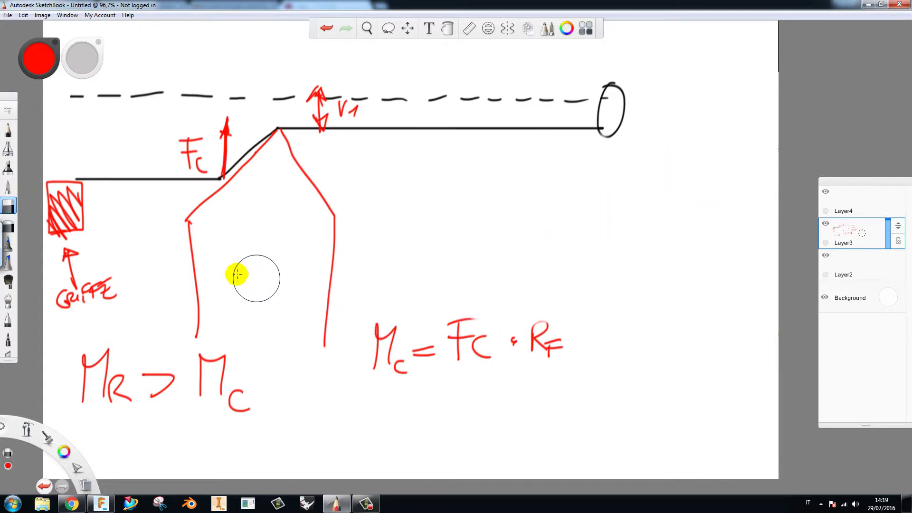
click(7, 130)
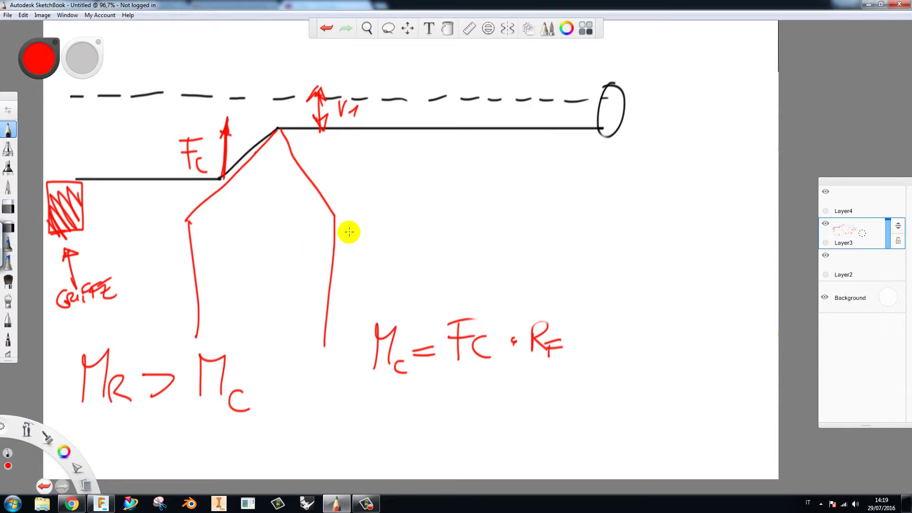
Handwrite MR = zμρA·D0/2 beside the tool.
drag(346, 209, 368, 203)
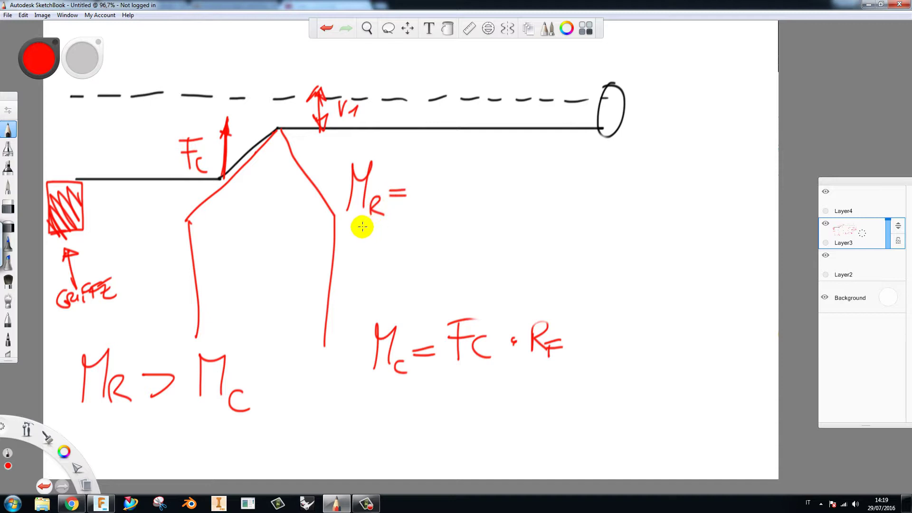
drag(414, 183, 419, 198)
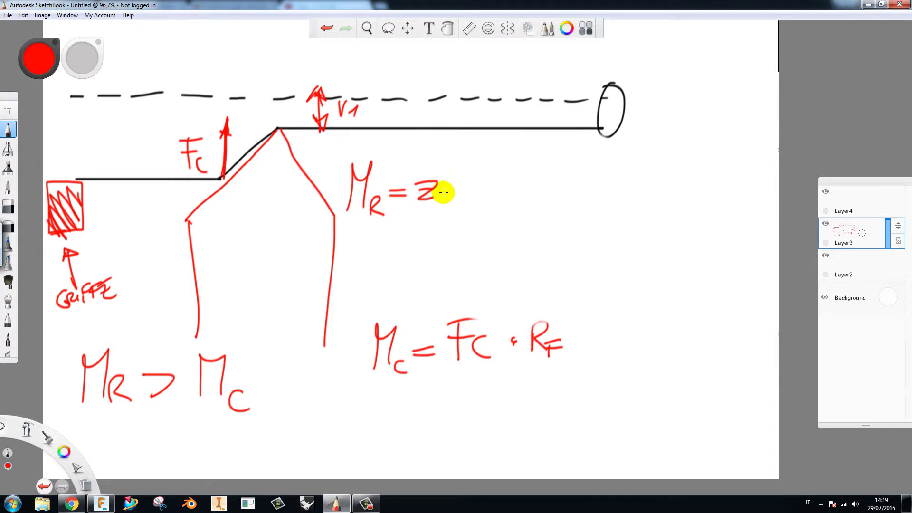
drag(440, 197, 454, 233)
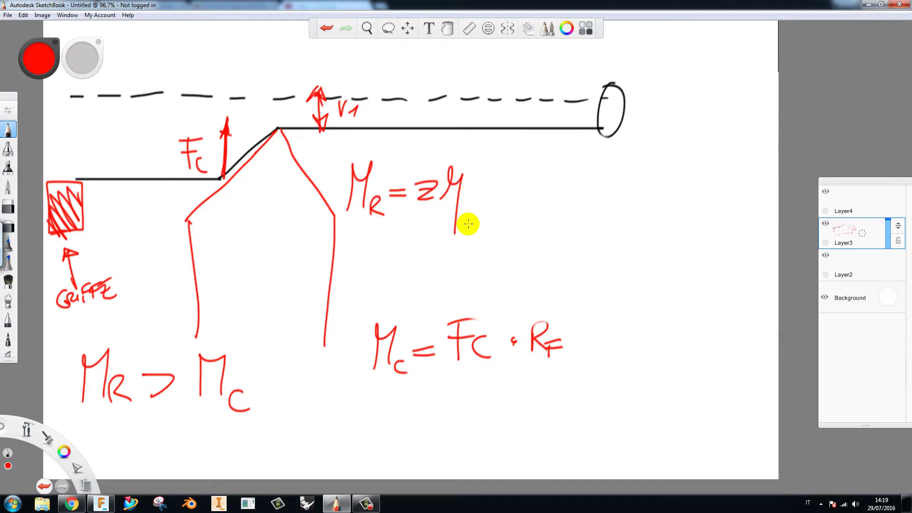
mouse_move(476, 214)
mouse_down()
mouse_move(487, 187)
mouse_move(530, 197)
mouse_up()
drag(503, 190, 597, 200)
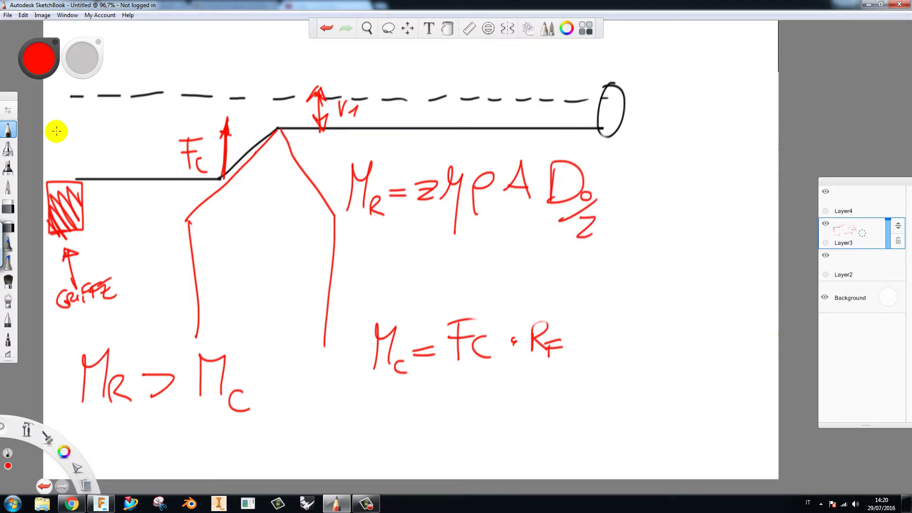
Draw an r0 arrow from the dashed axis down to the smaller diameter.
drag(114, 88, 109, 177)
mouse_move(102, 152)
mouse_down()
mouse_move(113, 160)
mouse_move(89, 142)
mouse_up()
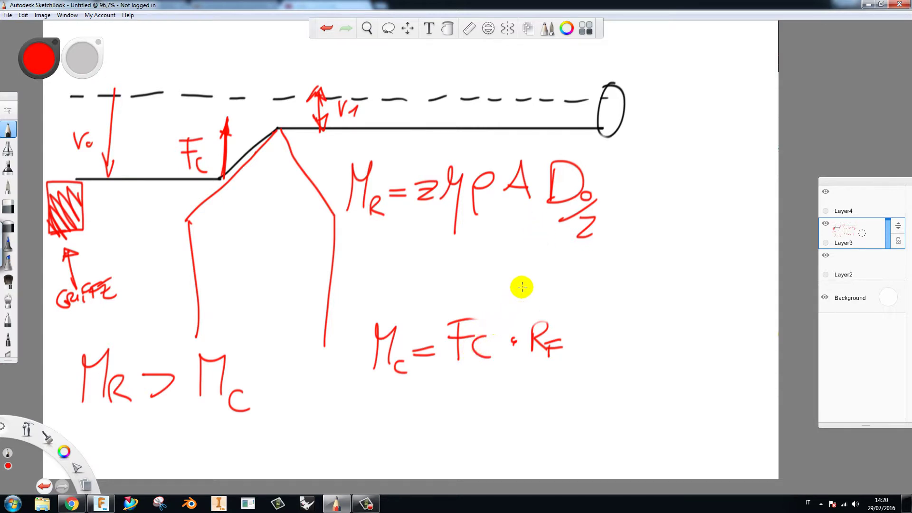
click(29, 49)
In green, add arrows and labels under z, μ and ρ (ATTRITO) and circle the A term.
click(14, 66)
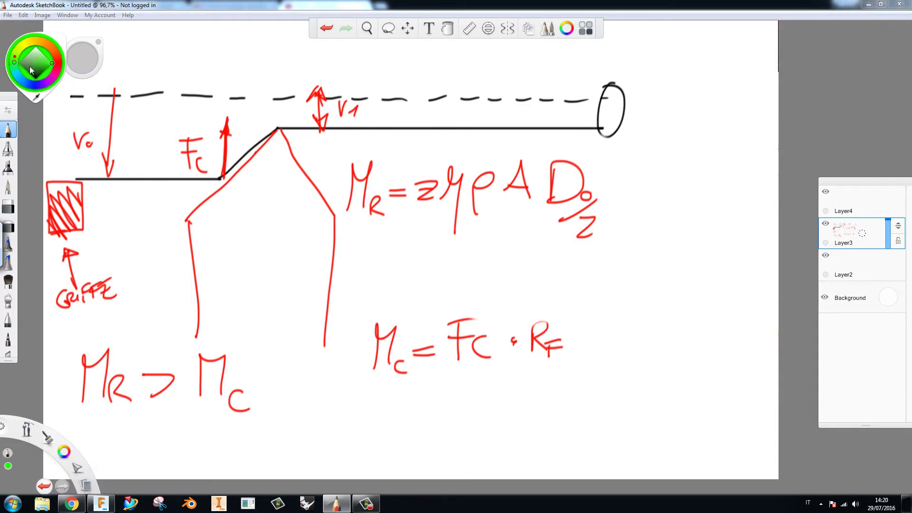
mouse_move(423, 208)
mouse_down()
mouse_move(409, 248)
mouse_move(429, 220)
mouse_up()
drag(350, 278, 387, 275)
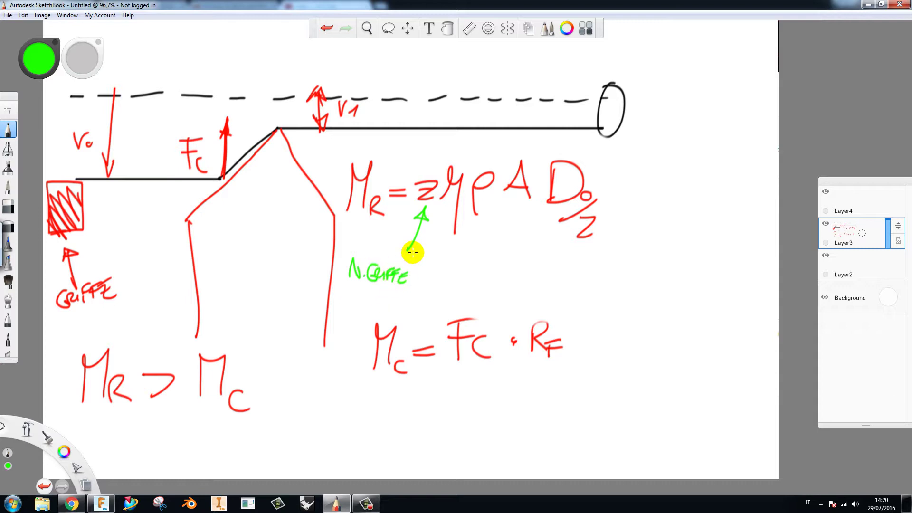
mouse_move(447, 207)
mouse_down()
mouse_move(439, 285)
mouse_move(481, 300)
mouse_up()
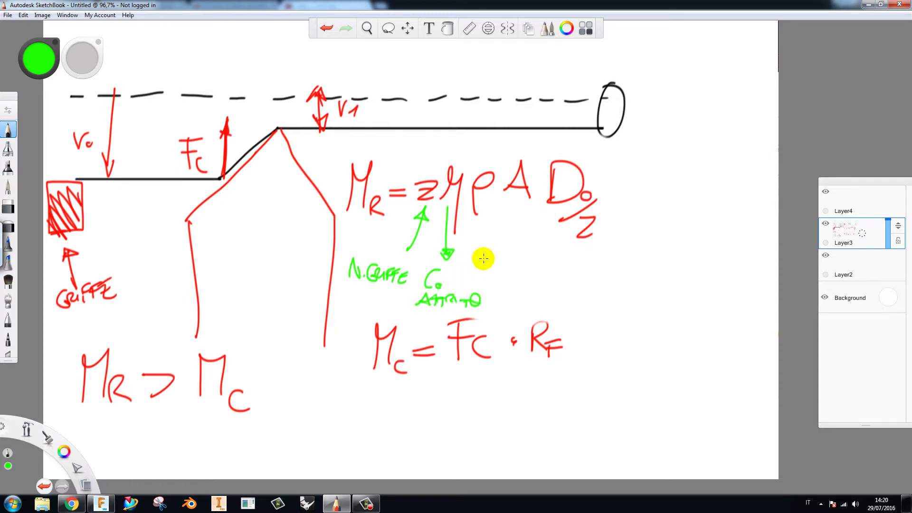
drag(483, 218, 488, 251)
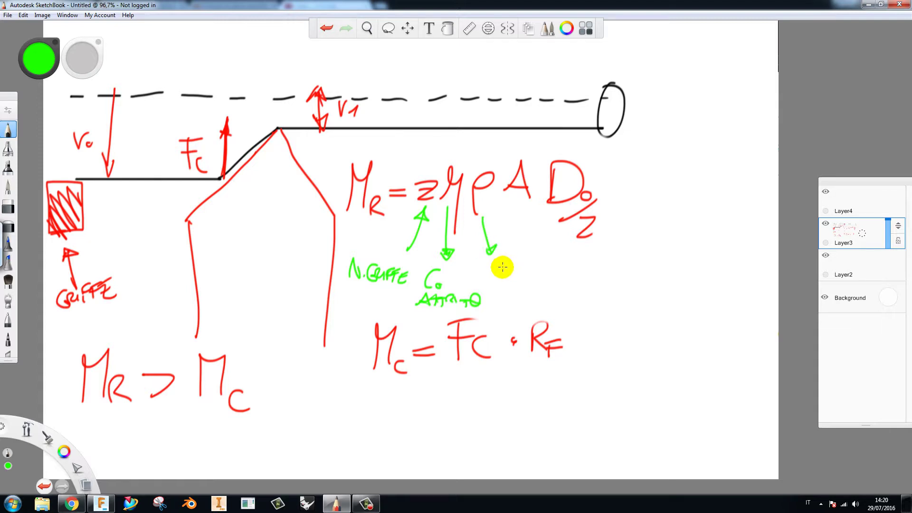
drag(484, 261, 484, 280)
mouse_move(477, 267)
mouse_down()
mouse_move(510, 276)
mouse_move(556, 266)
mouse_up()
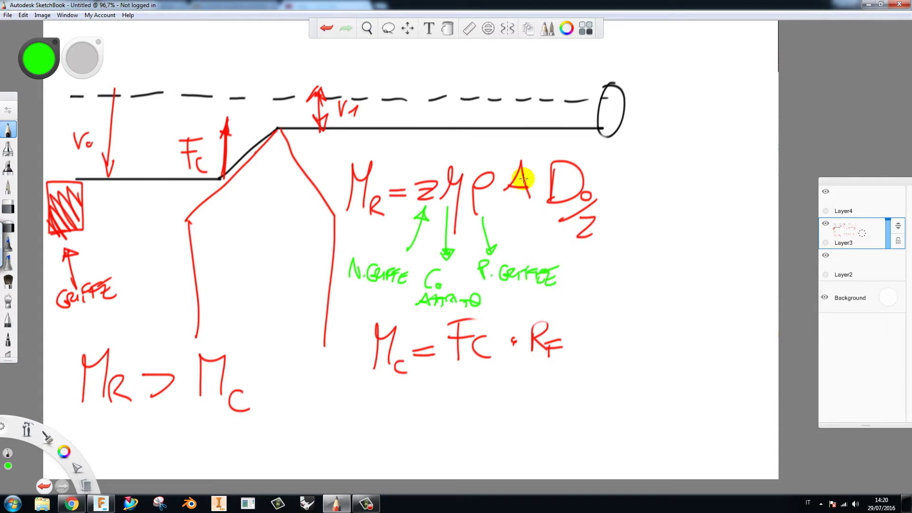
drag(518, 157, 770, 130)
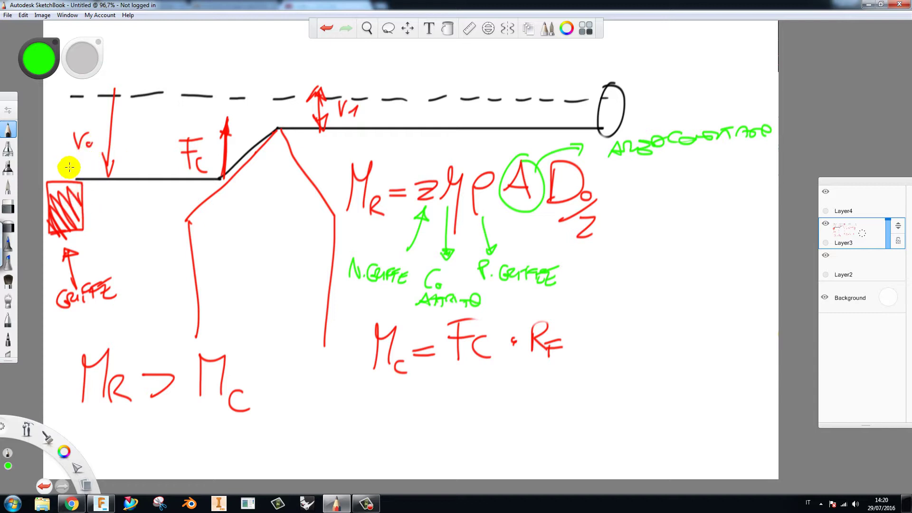
Sketch three green jaws, extend the top one into a 3D box, then switch to blue.
mouse_move(687, 220)
mouse_down()
mouse_move(685, 283)
mouse_move(719, 287)
mouse_up()
mouse_move(602, 368)
mouse_down()
mouse_move(658, 334)
mouse_move(675, 378)
mouse_move(658, 334)
mouse_up()
drag(745, 339, 766, 420)
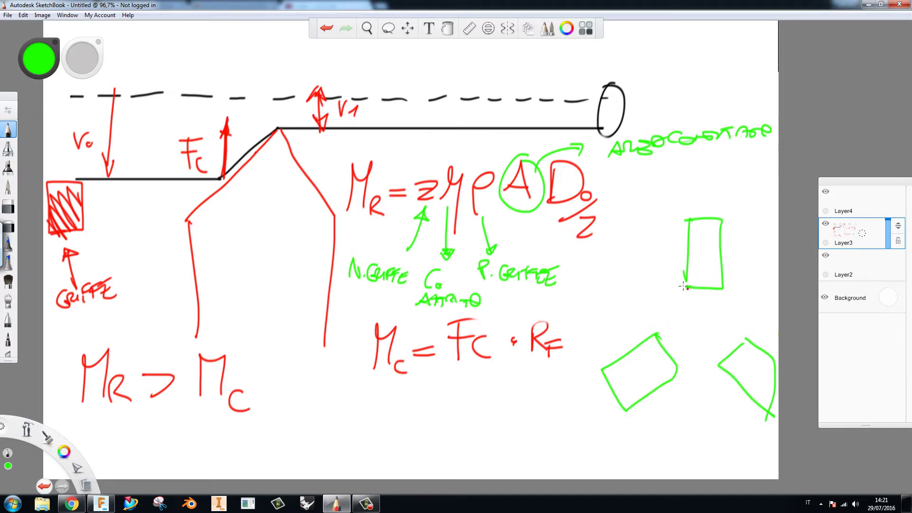
mouse_move(686, 287)
mouse_down()
mouse_move(647, 259)
mouse_move(642, 191)
mouse_up()
mouse_move(688, 229)
mouse_down()
mouse_move(642, 190)
mouse_move(689, 190)
mouse_up()
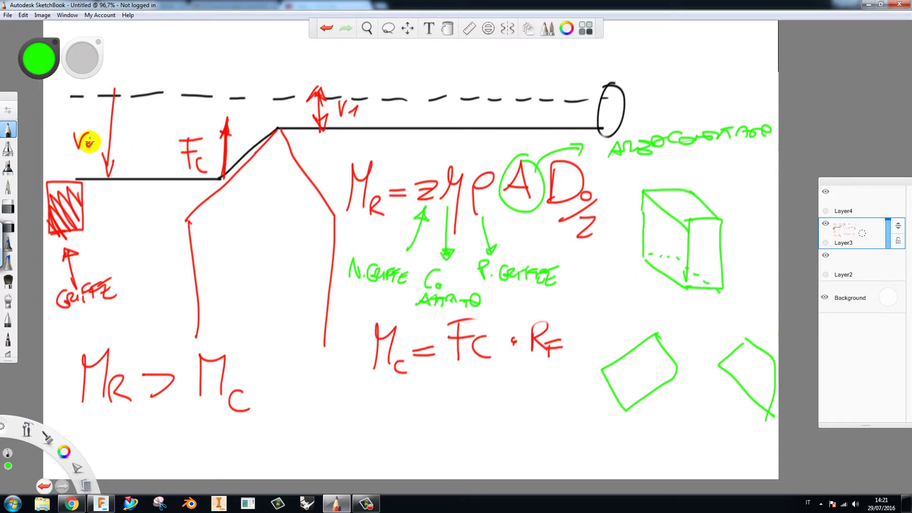
click(39, 62)
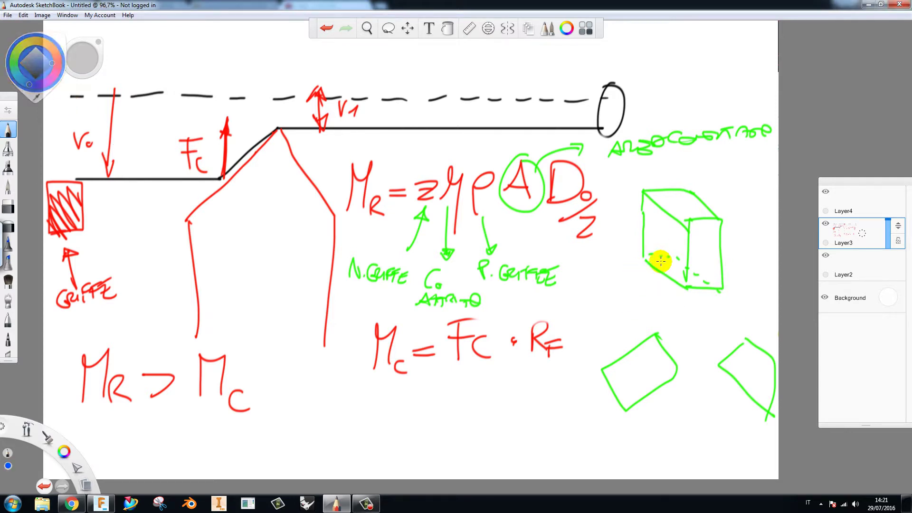
In blue, draw the cylindrical workpiece between the jaws, hatch the contact area, add a downward arrow.
mouse_move(648, 256)
mouse_down()
mouse_move(679, 266)
mouse_move(698, 287)
mouse_move(712, 356)
mouse_move(665, 292)
mouse_up()
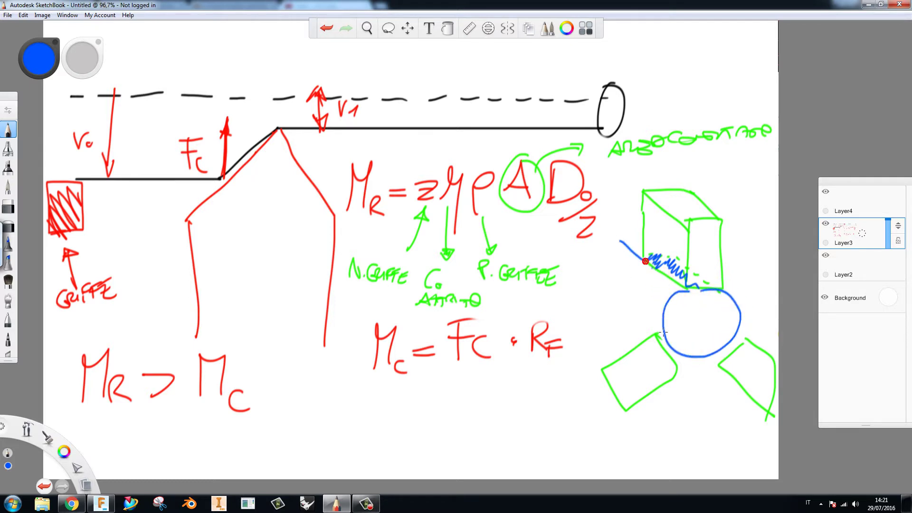
drag(664, 333, 615, 290)
drag(625, 234, 613, 299)
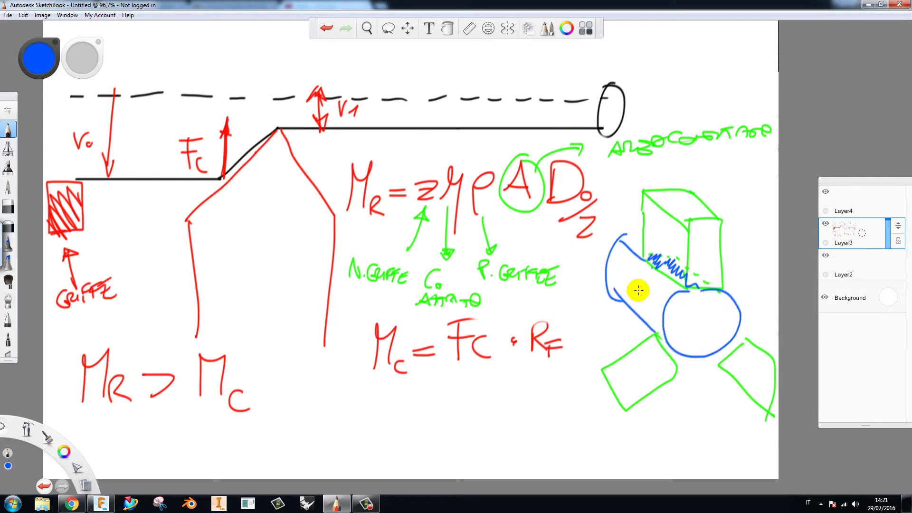
mouse_move(651, 256)
mouse_down()
mouse_move(672, 277)
mouse_move(673, 231)
mouse_move(679, 246)
mouse_move(658, 227)
mouse_up()
mouse_move(687, 257)
mouse_down()
mouse_move(689, 250)
mouse_move(705, 262)
mouse_move(713, 256)
mouse_up()
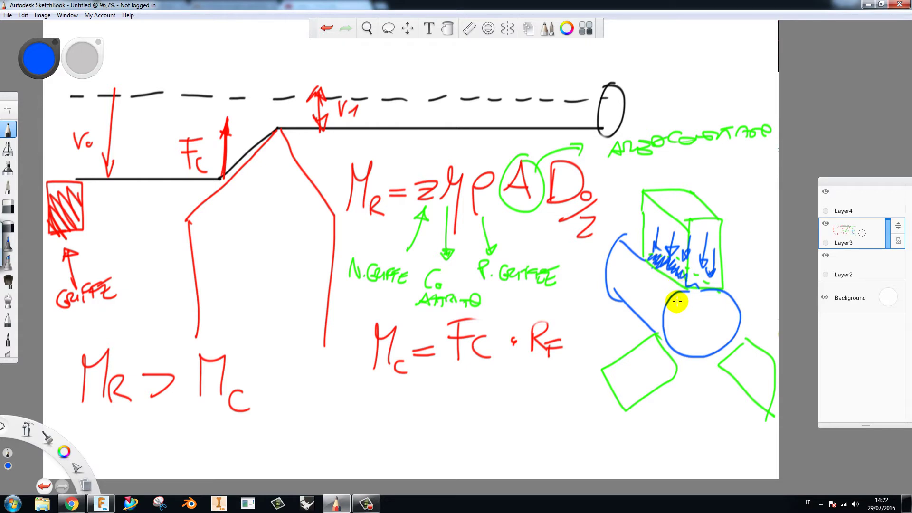
Bracket ρA in the formula in blue and label it F.
mouse_move(469, 170)
mouse_down()
mouse_move(467, 160)
mouse_move(528, 144)
mouse_up()
drag(474, 100, 481, 124)
click(529, 200)
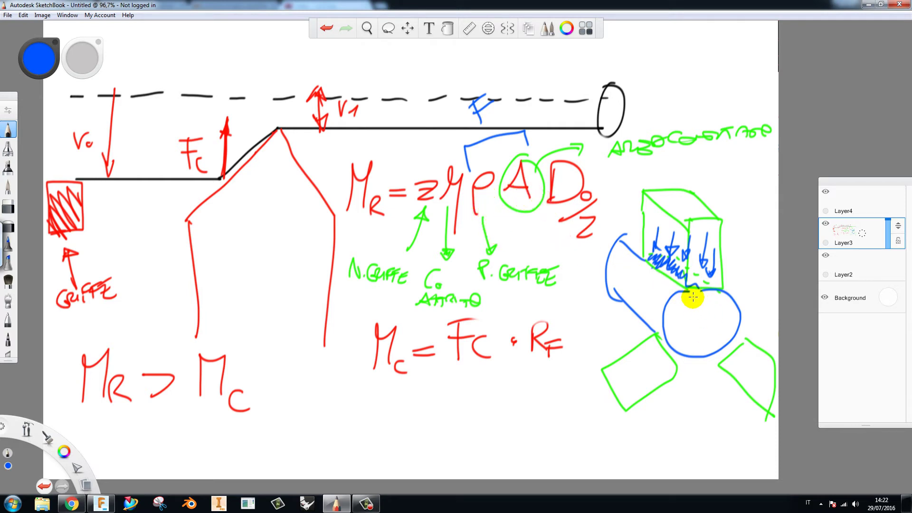
Draw the workpiece radius, circle the D/2 term and box MR > MC in blue.
drag(665, 320, 698, 318)
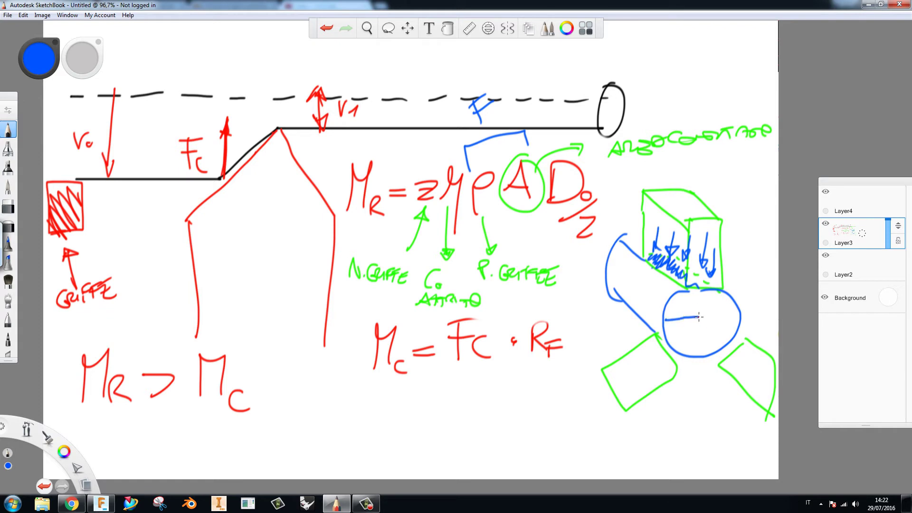
click(667, 323)
drag(561, 155, 567, 164)
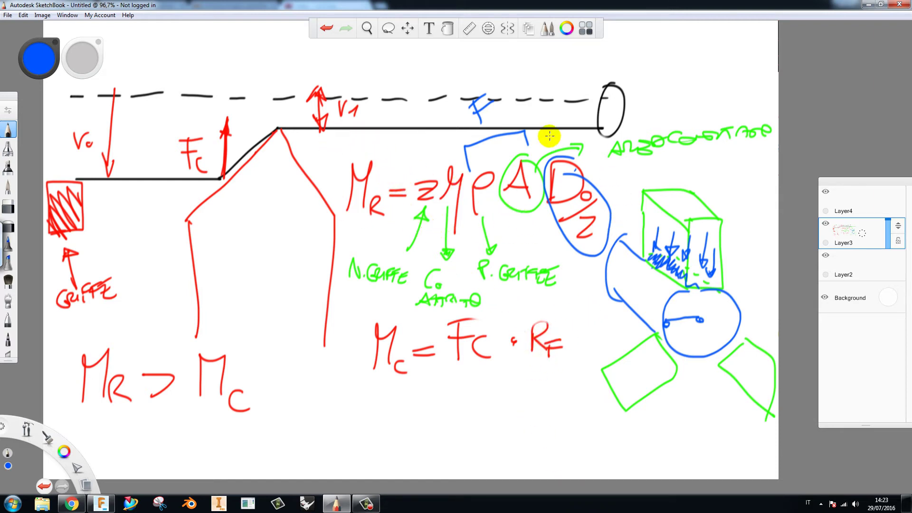
mouse_move(60, 375)
mouse_down()
mouse_move(59, 418)
mouse_move(289, 380)
mouse_move(61, 314)
mouse_move(64, 352)
mouse_up()
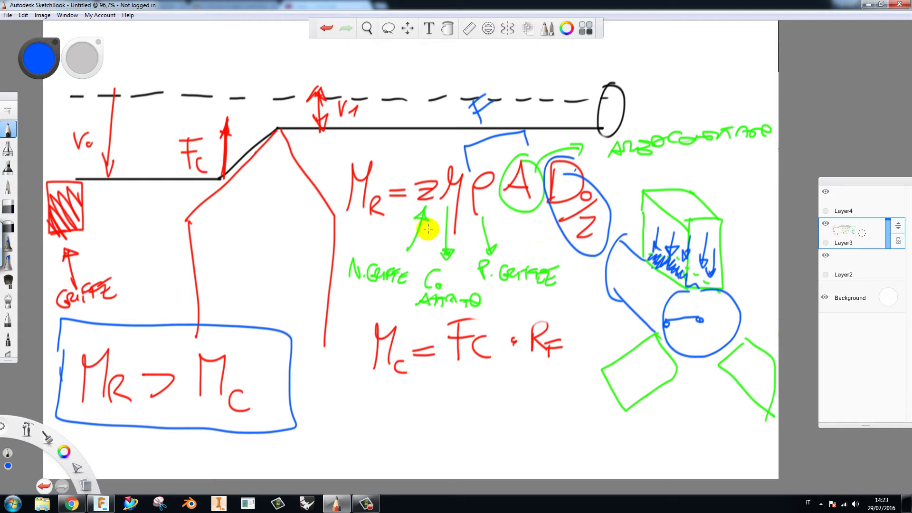
Draw a short blue arrow pointing up to Fc.
drag(428, 203, 427, 225)
scroll(441, 226, up, 1)
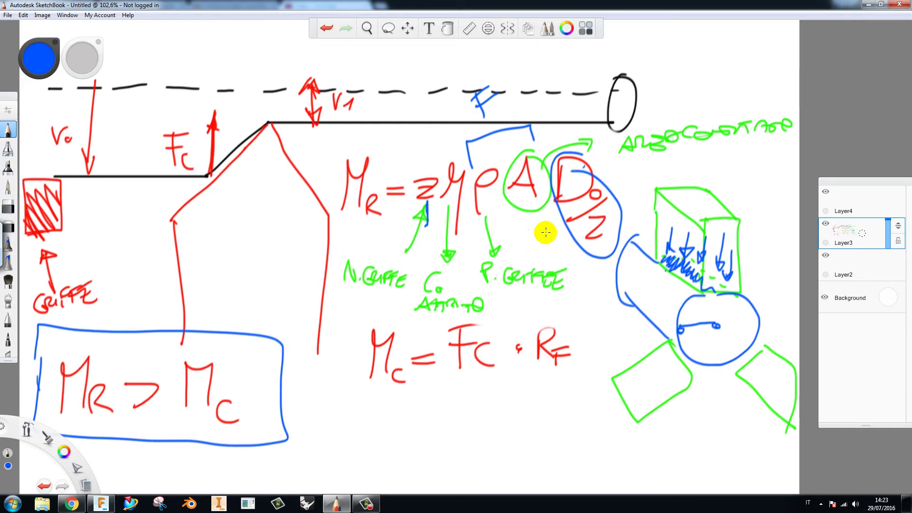
scroll(534, 243, down, 10)
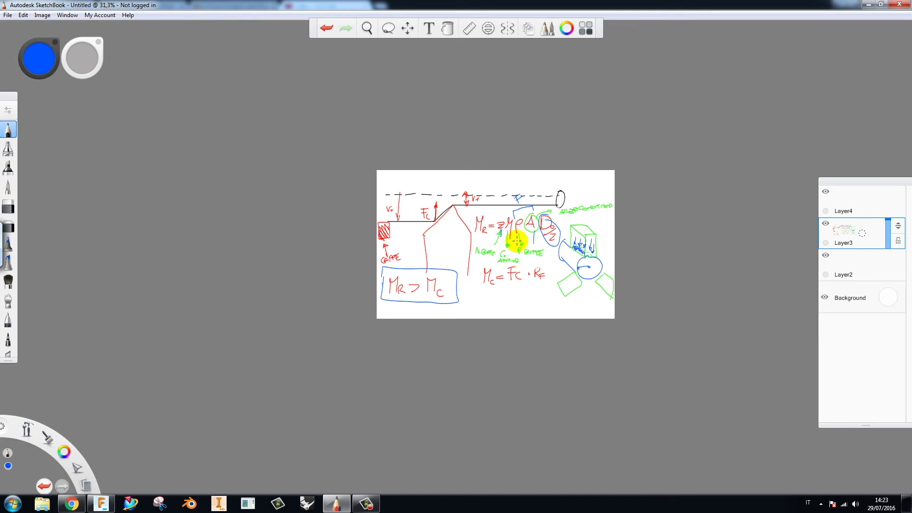
scroll(516, 241, up, 2)
scroll(516, 241, up, 5)
scroll(516, 241, up, 2)
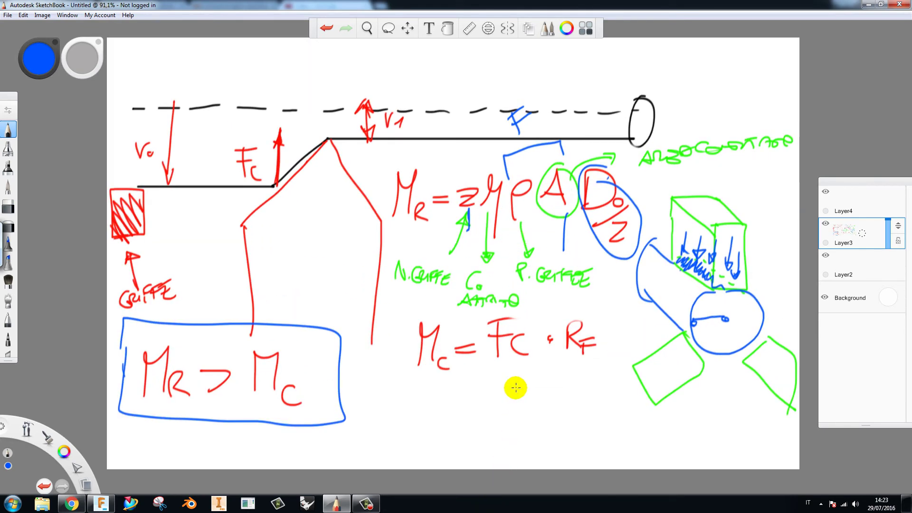
mouse_move(509, 389)
mouse_down()
mouse_move(508, 362)
mouse_move(509, 399)
mouse_up()
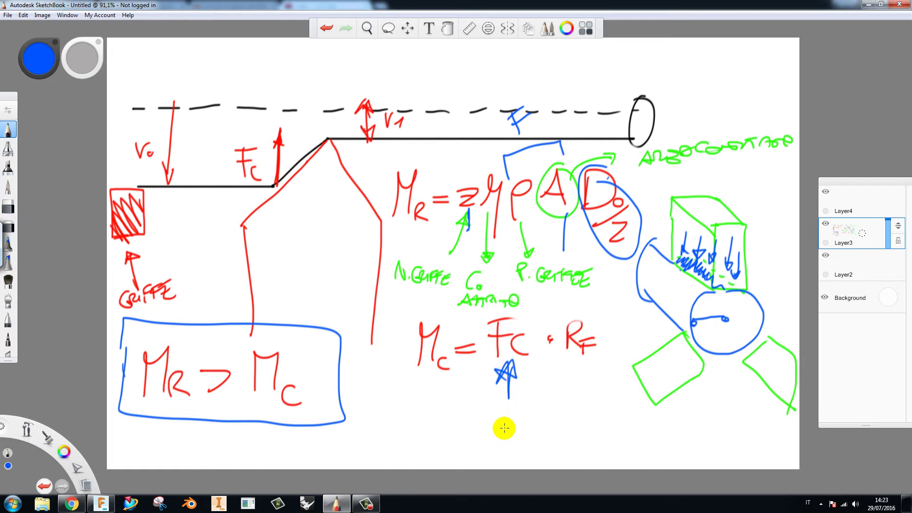
Handwrite Fc = kc·A in blue below the arrow and circle the A.
drag(447, 414, 448, 453)
mouse_move(444, 411)
mouse_down()
mouse_move(466, 411)
mouse_move(464, 457)
mouse_up()
drag(474, 436, 488, 441)
mouse_move(497, 429)
mouse_down()
mouse_move(508, 450)
mouse_move(520, 437)
mouse_up()
mouse_move(511, 433)
mouse_down()
mouse_move(512, 452)
mouse_move(527, 457)
mouse_move(586, 451)
mouse_up()
click(539, 442)
drag(586, 407, 589, 407)
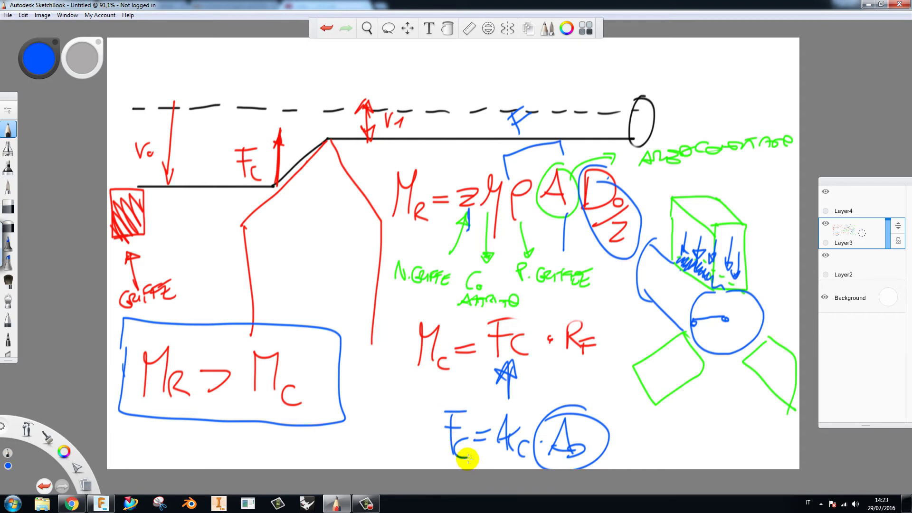
Trace a blue line along the tool's sloped cutting edge.
drag(307, 136, 322, 126)
drag(259, 182, 266, 175)
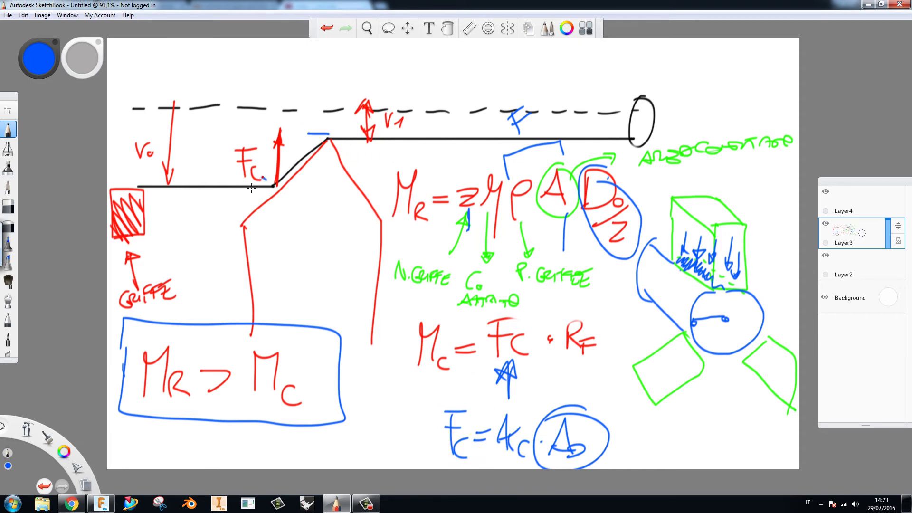
drag(315, 133, 251, 189)
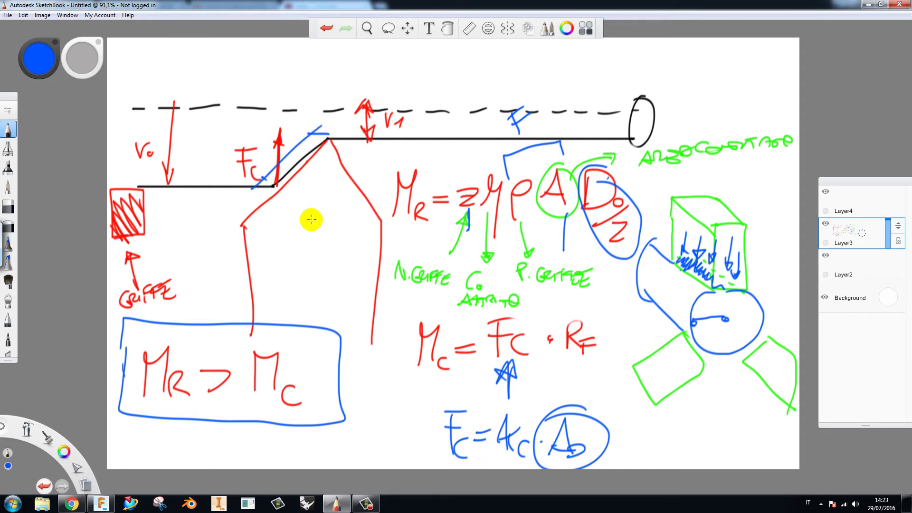